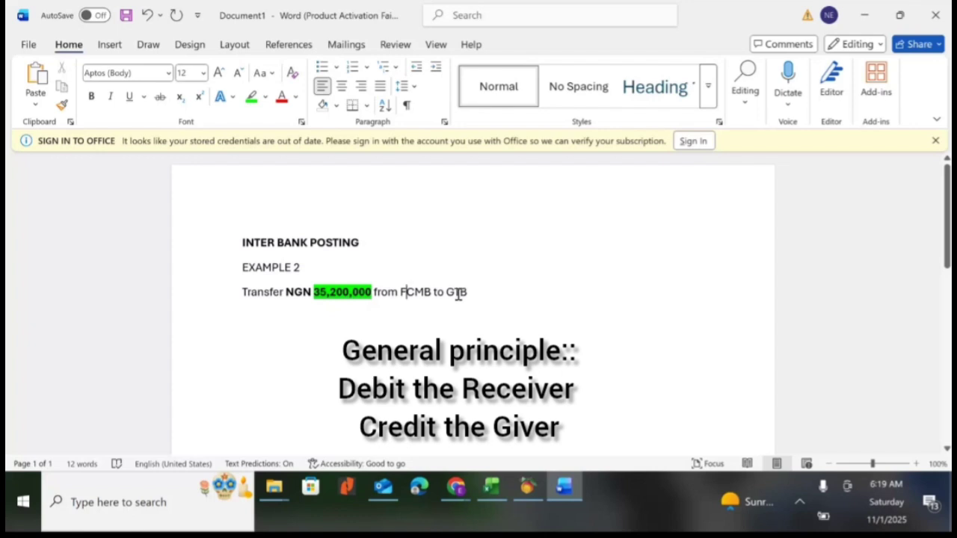
# Switch to Peachtree Accounting and open a blank general journal entry, checking the transfer details in the Word document
pyautogui.click(527, 489)
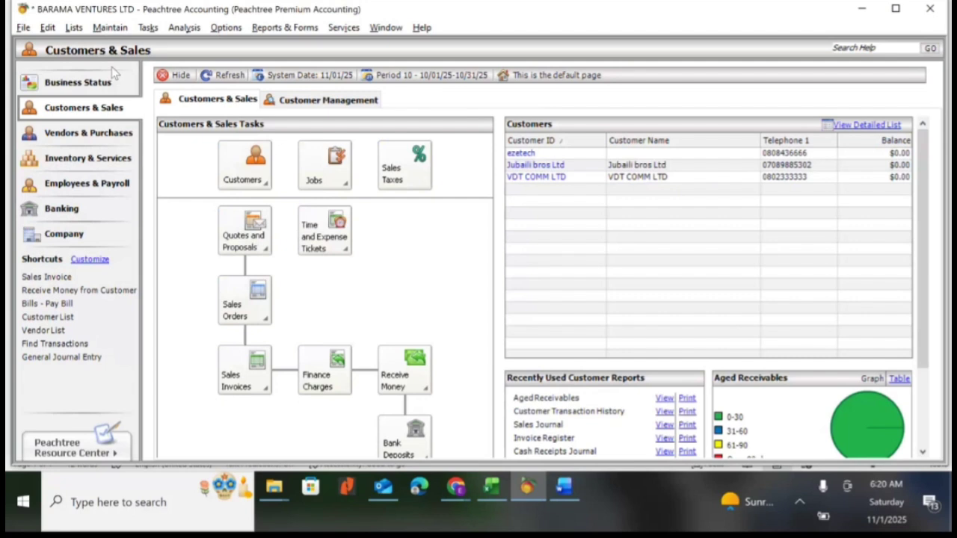
pyautogui.click(147, 28)
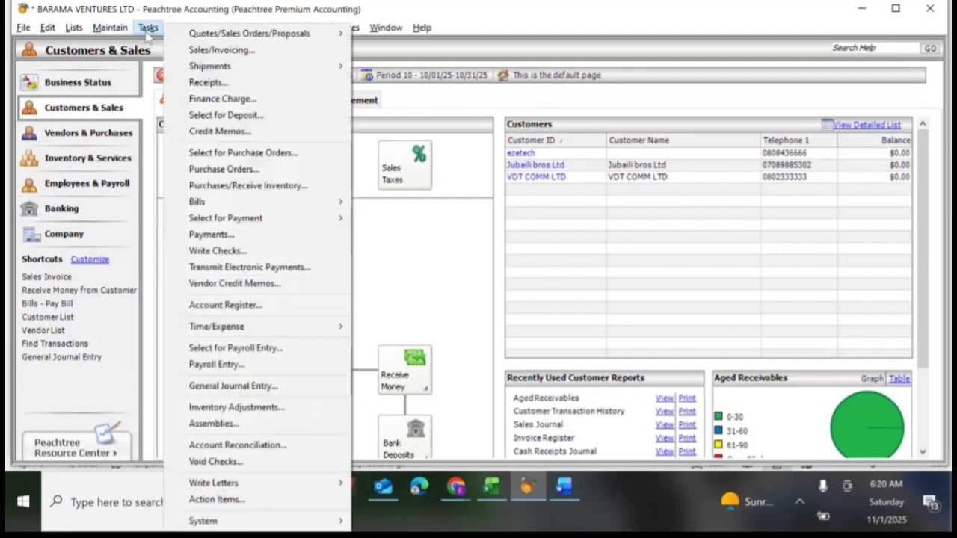
pyautogui.click(215, 392)
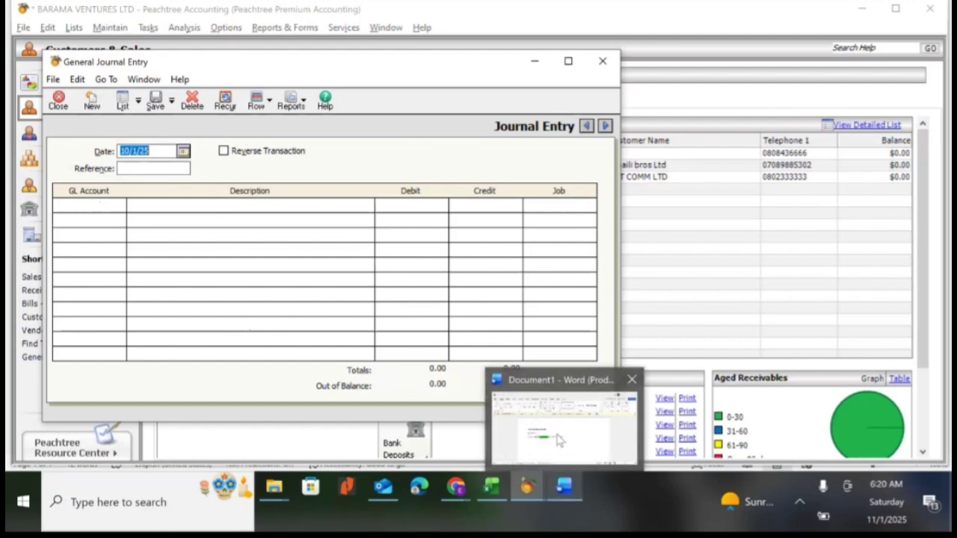
pyautogui.click(563, 448)
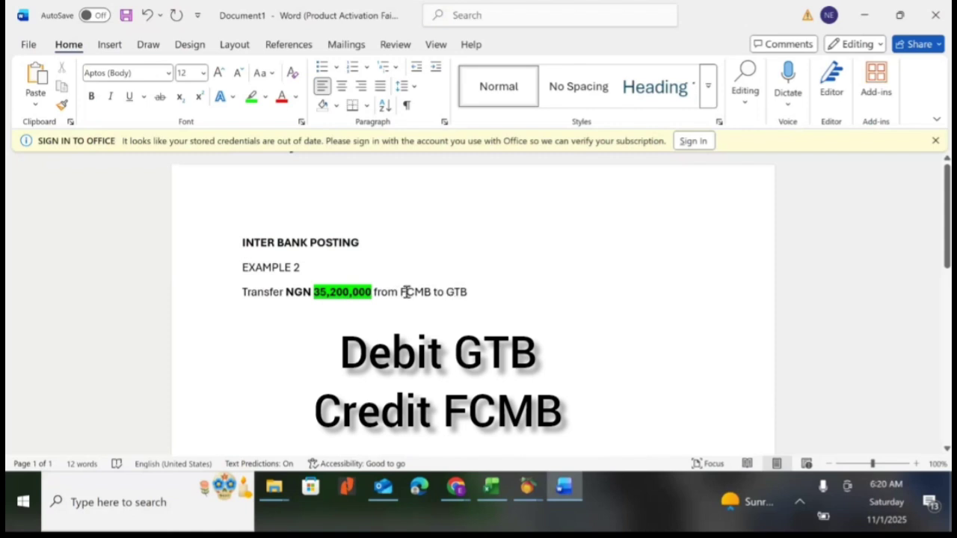
pyautogui.hotkey('alt', 'Tab')
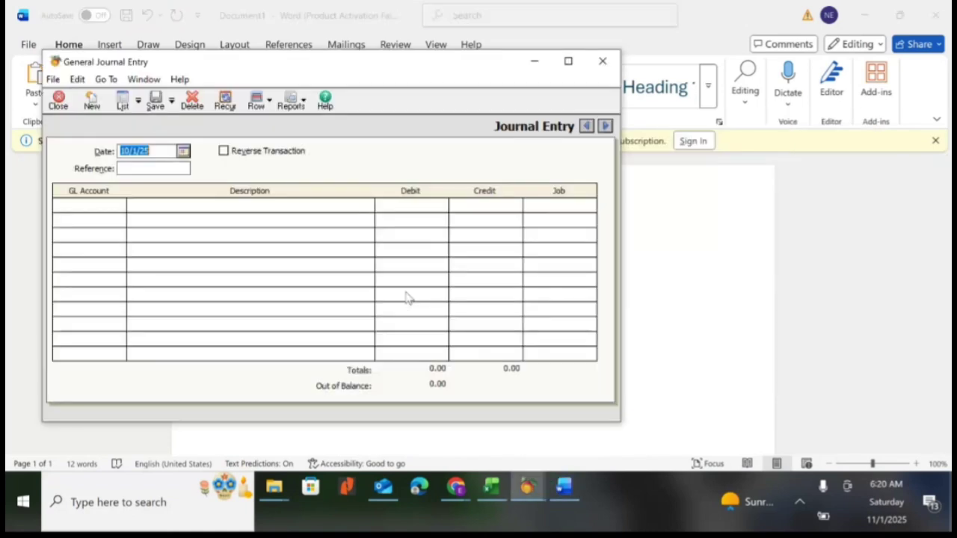
# Date the journal entry Nov 1, 2025 and enter FCMB/GTB as its reference
pyautogui.click(183, 152)
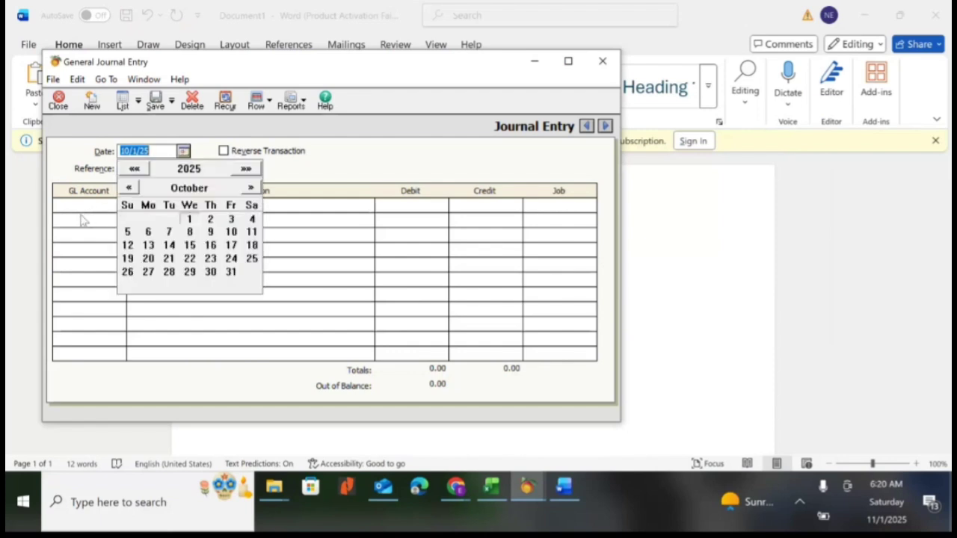
pyautogui.click(106, 207)
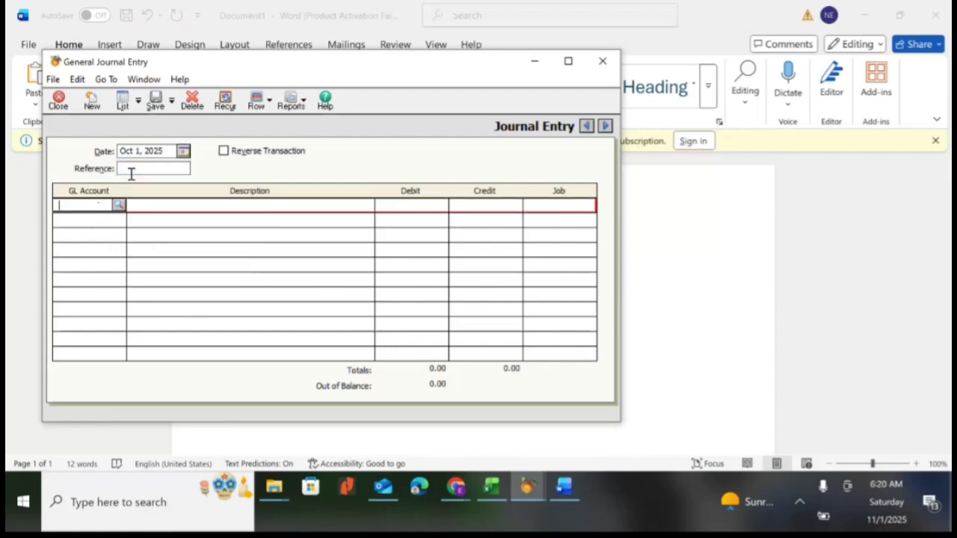
pyautogui.click(183, 151)
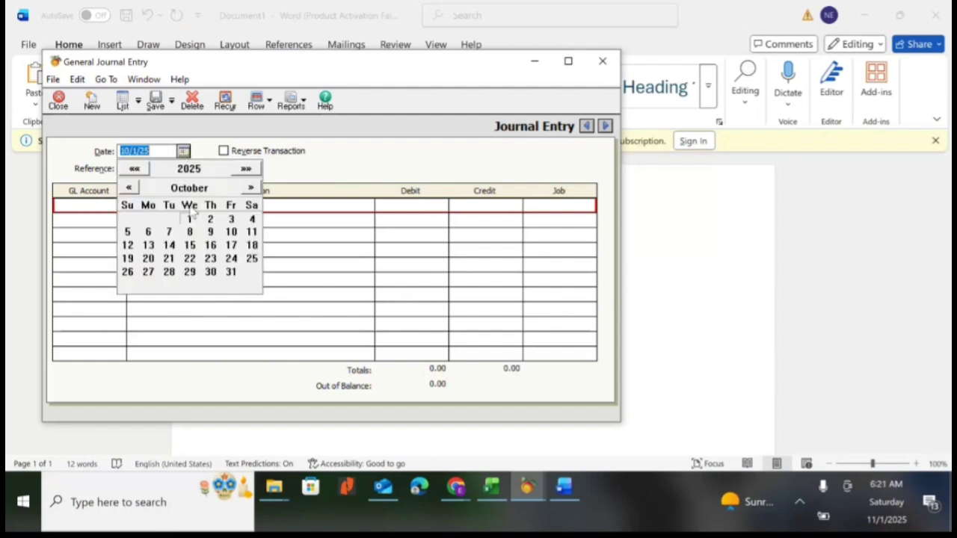
pyautogui.click(250, 188)
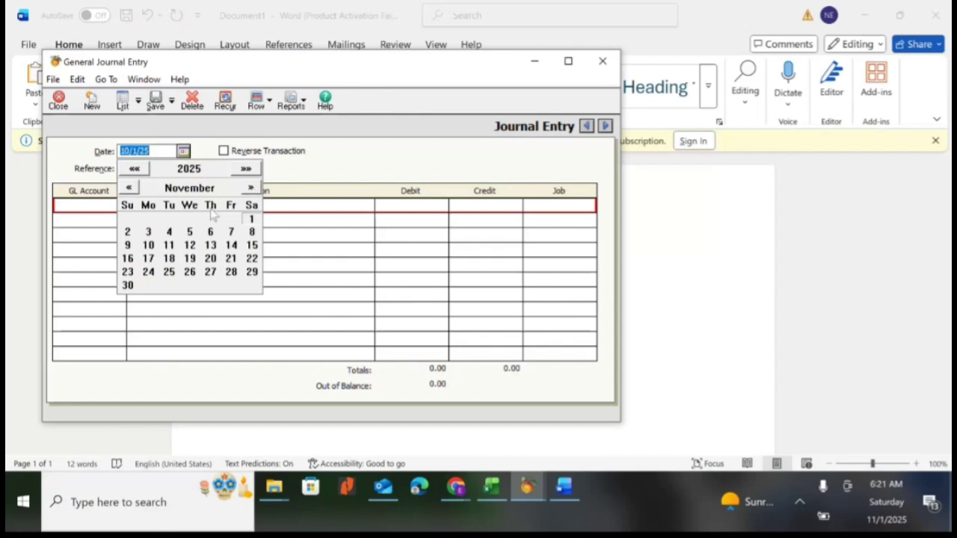
pyautogui.click(252, 219)
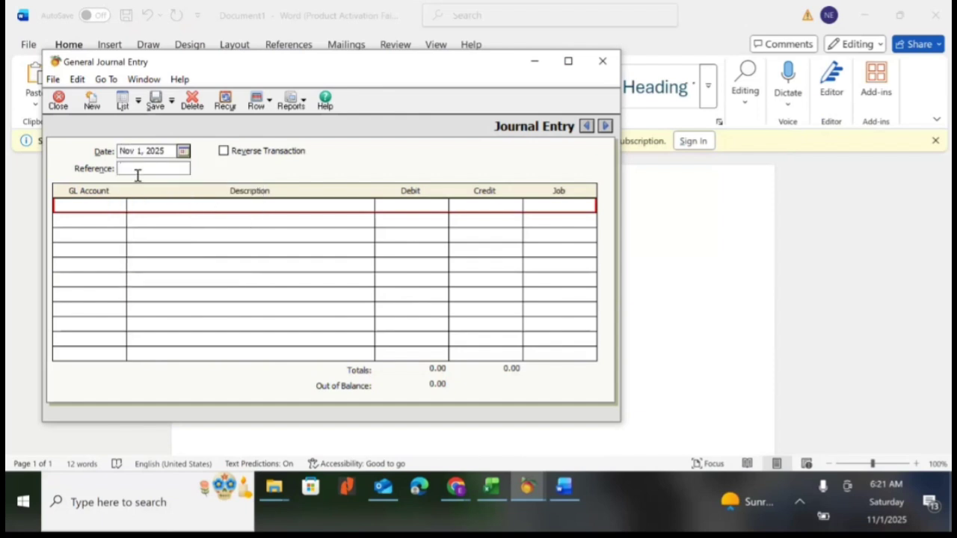
pyautogui.click(129, 169)
pyautogui.write('FCMB/GTB')
# On the first line, debit the GTB cash account 35,200,000 with the description CASH TRANSFER TO GTB
pyautogui.click(103, 203)
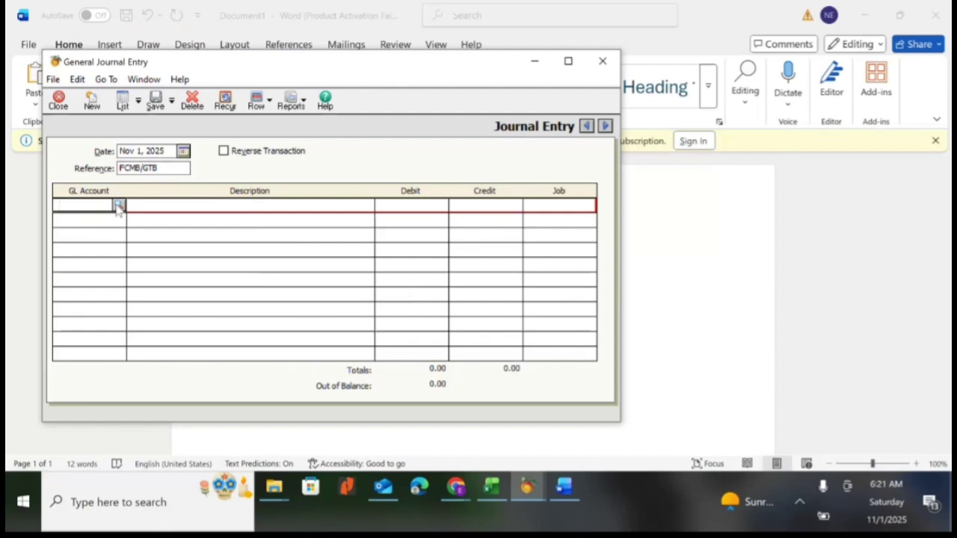
pyautogui.click(118, 205)
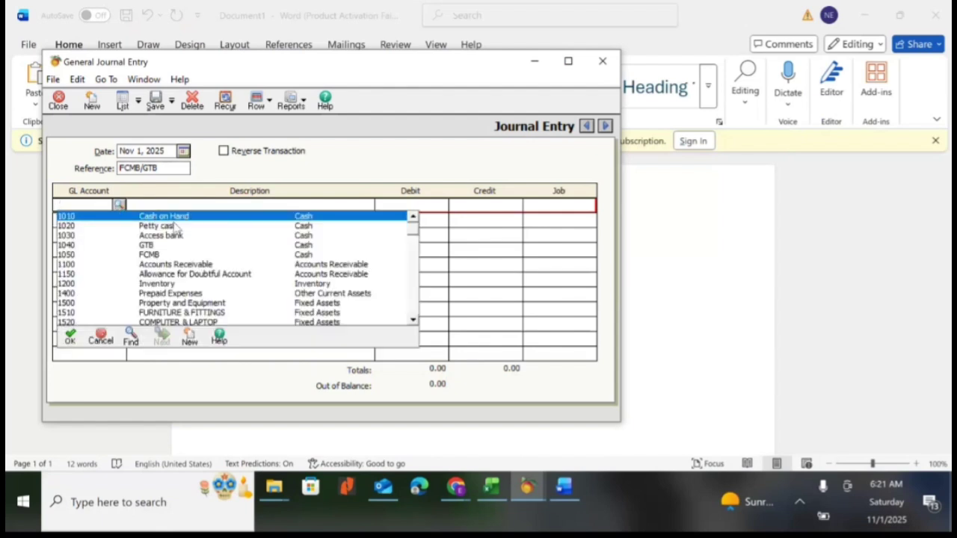
pyautogui.doubleClick(165, 245)
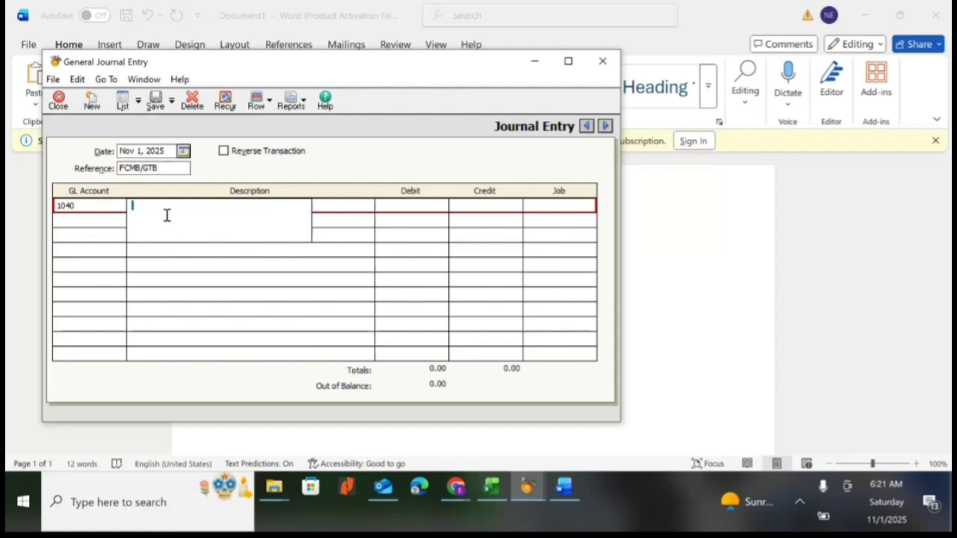
pyautogui.write('CASH TRANSFER TO GTB')
pyautogui.press('Tab')
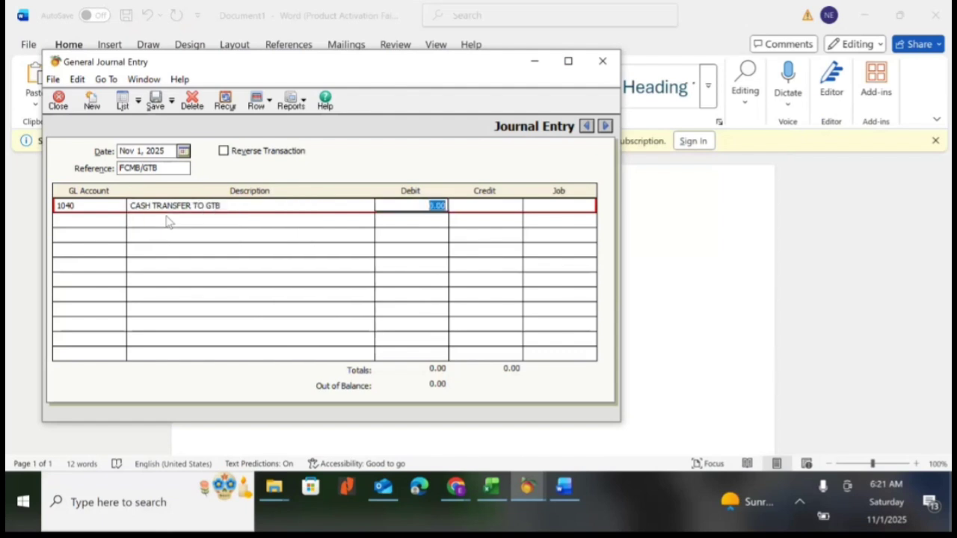
pyautogui.write('35,200,000')
pyautogui.press('Tab')
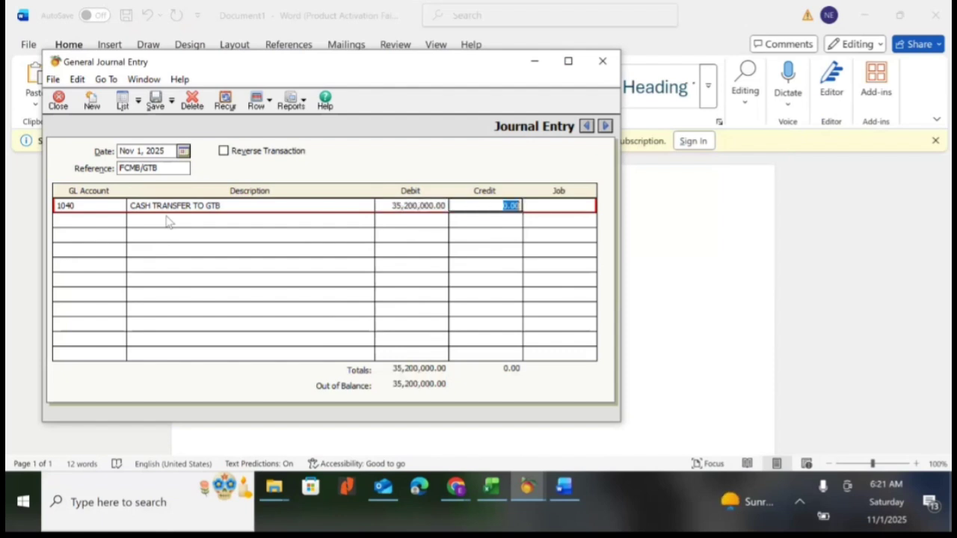
# On the second line, credit the FCMB cash account 35,200,000 and save the journal entry
pyautogui.click(97, 220)
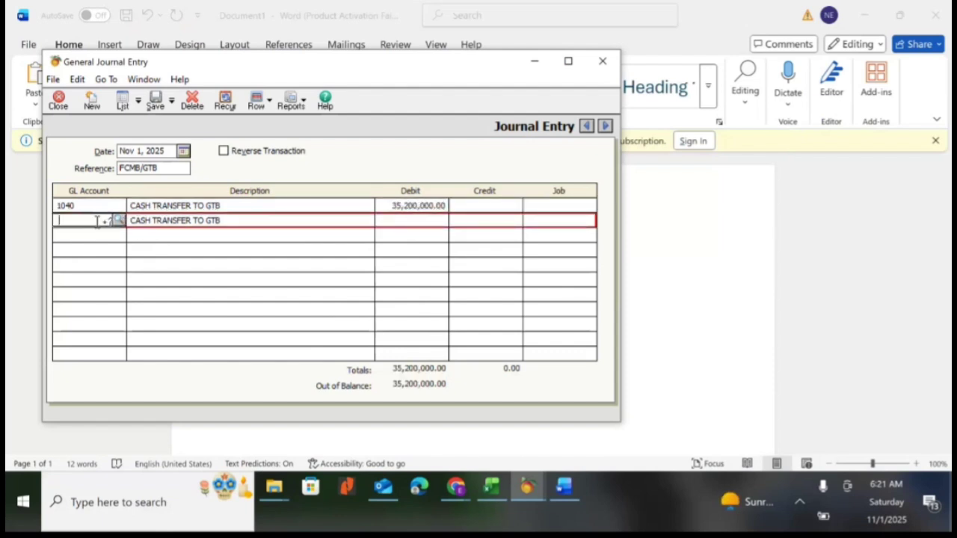
pyautogui.click(118, 220)
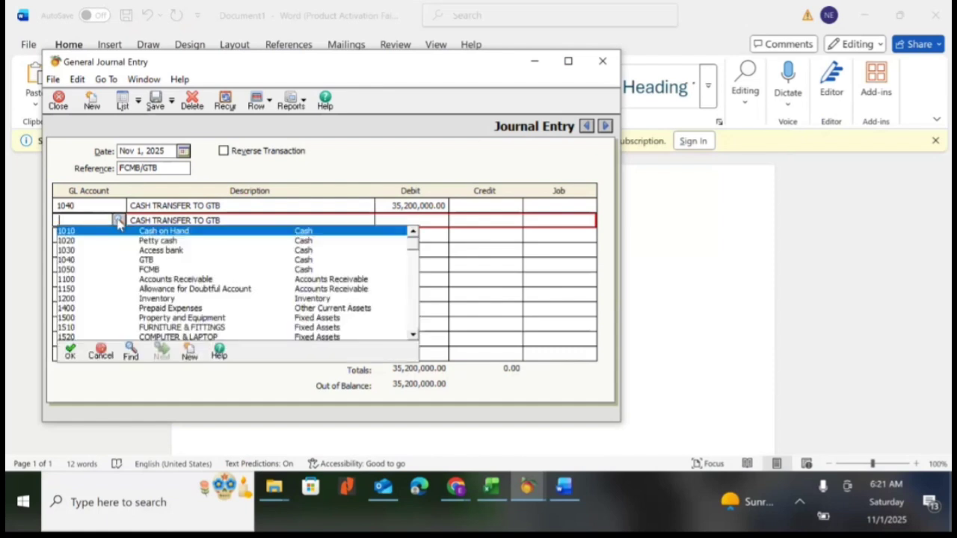
pyautogui.doubleClick(157, 270)
pyautogui.press('Tab')
pyautogui.press('Tab')
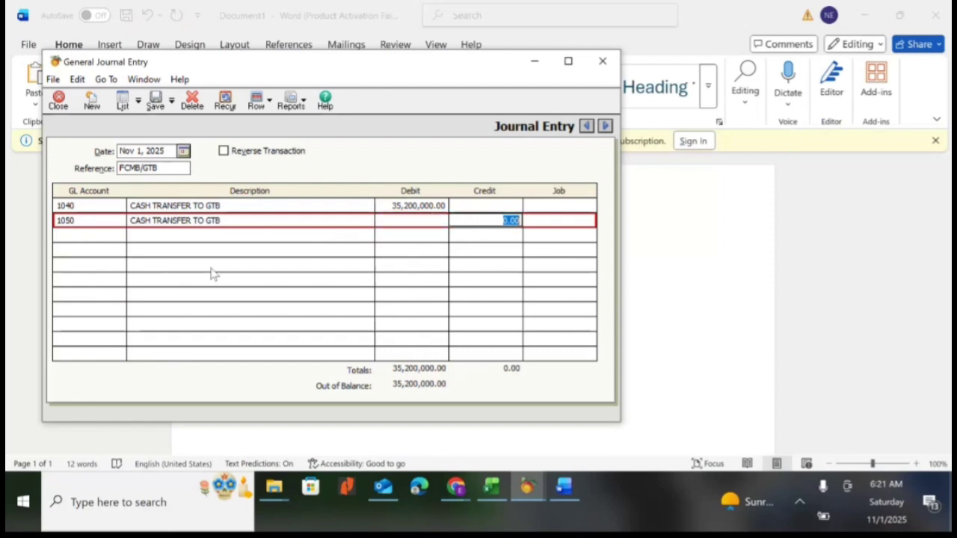
pyautogui.write('35200000')
pyautogui.press('Tab')
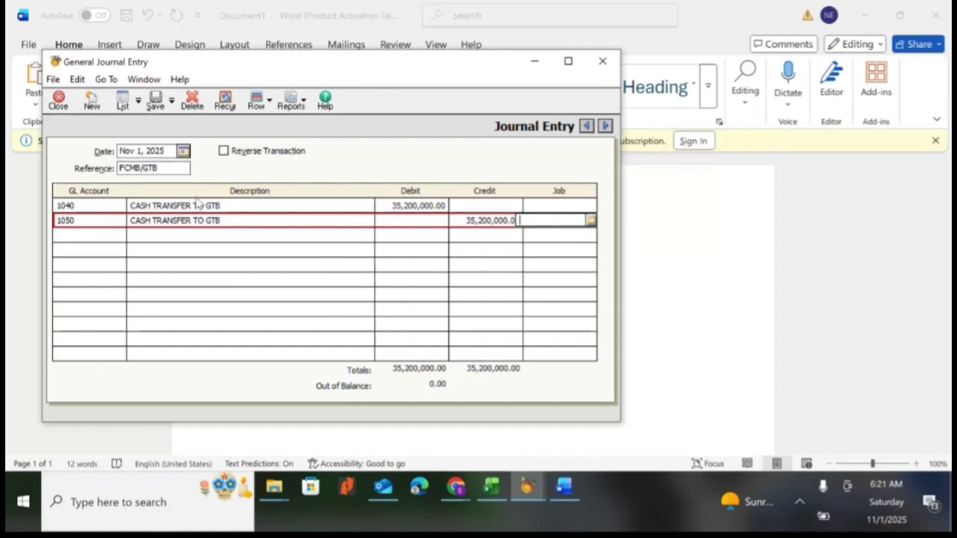
pyautogui.click(155, 104)
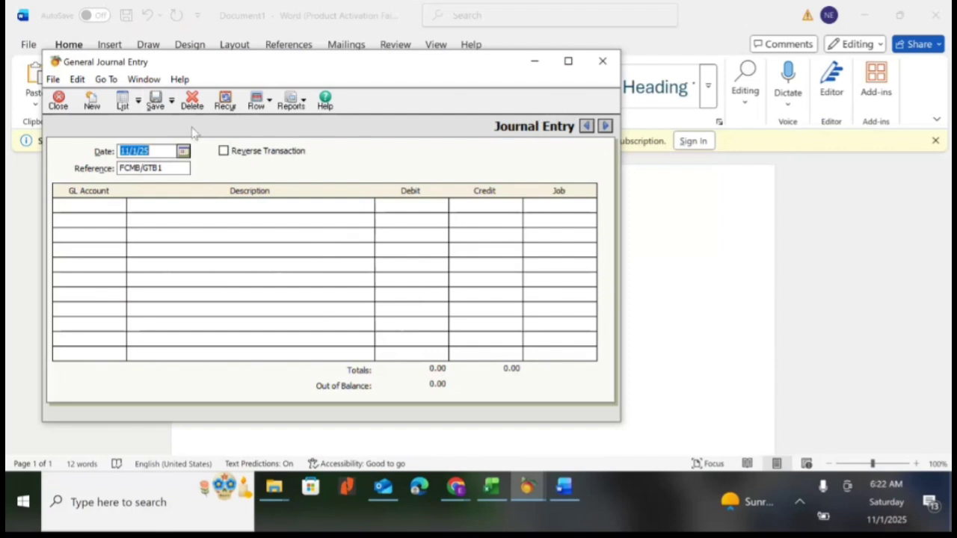
# Review the general journal list with the date range This Year, and close the list and the journal entry window
pyautogui.click(121, 104)
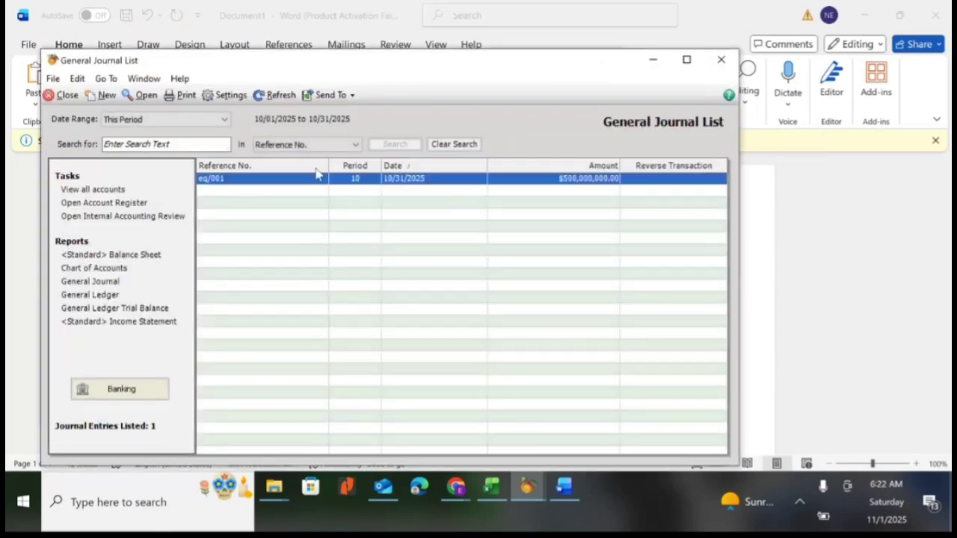
pyautogui.click(224, 120)
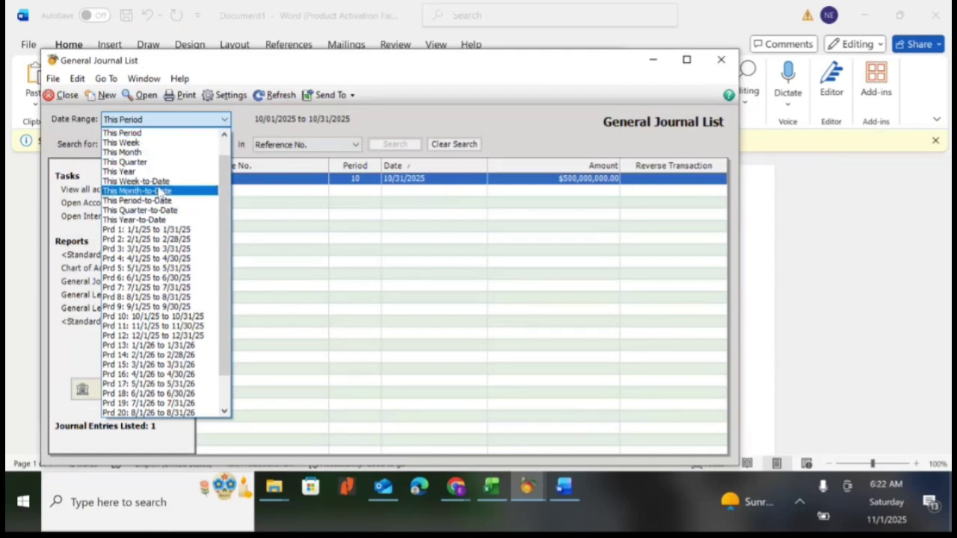
pyautogui.click(166, 240)
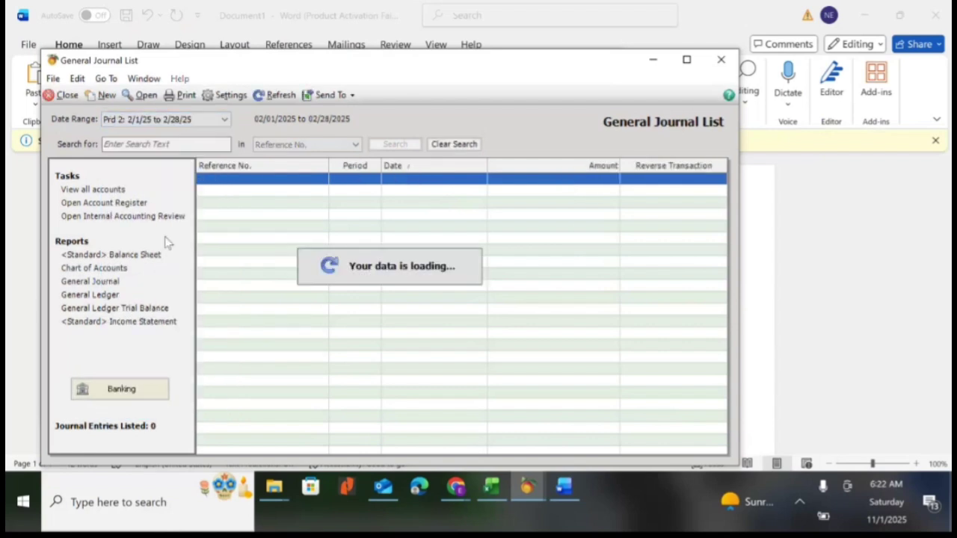
pyautogui.click(224, 119)
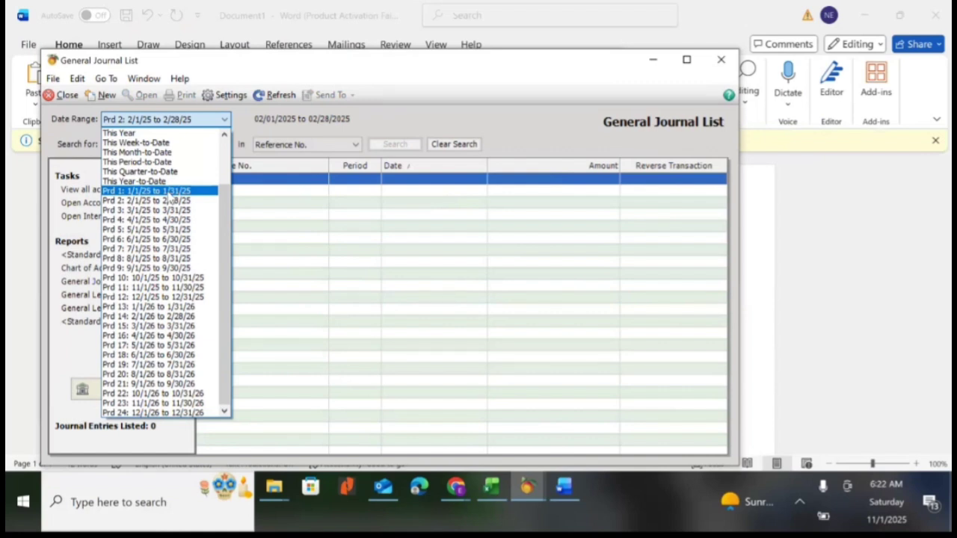
pyautogui.click(169, 193)
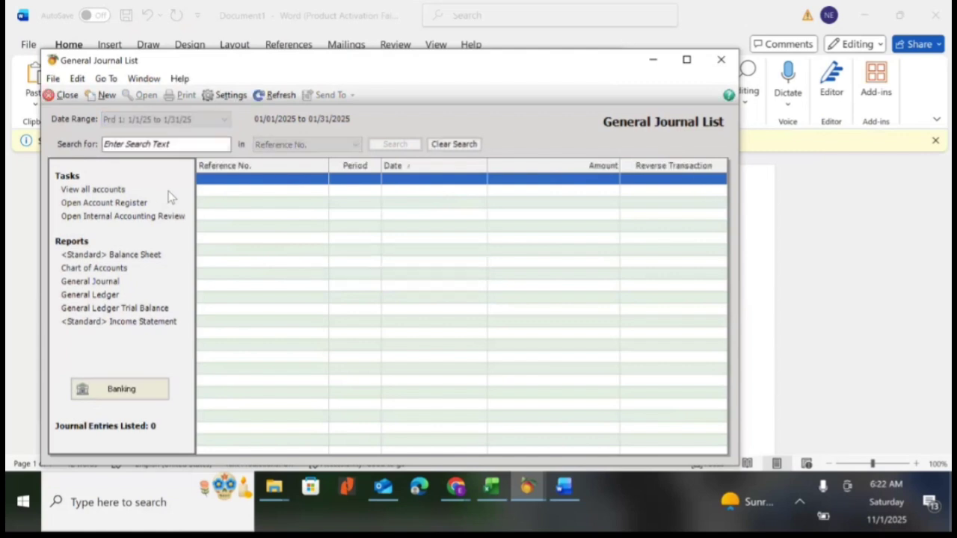
pyautogui.click(224, 119)
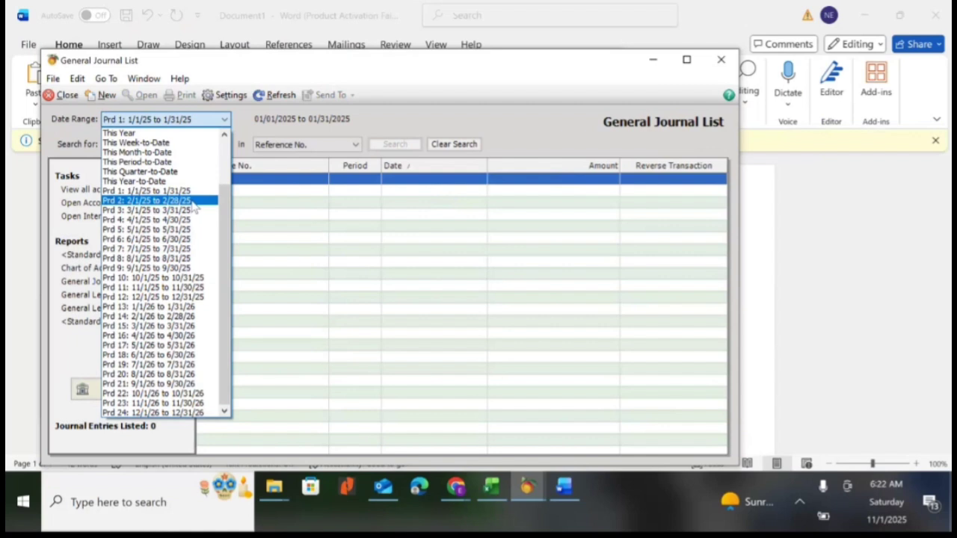
pyautogui.click(133, 133)
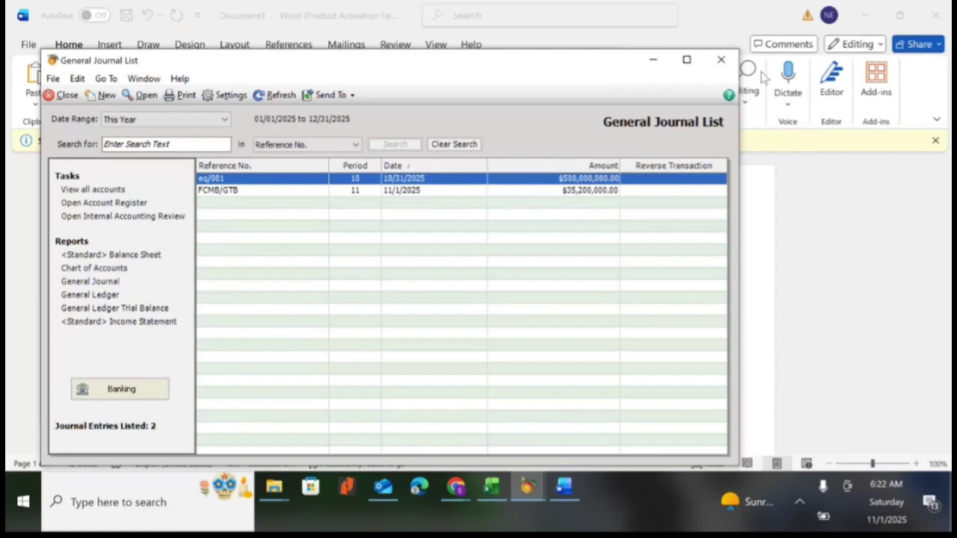
pyautogui.click(722, 62)
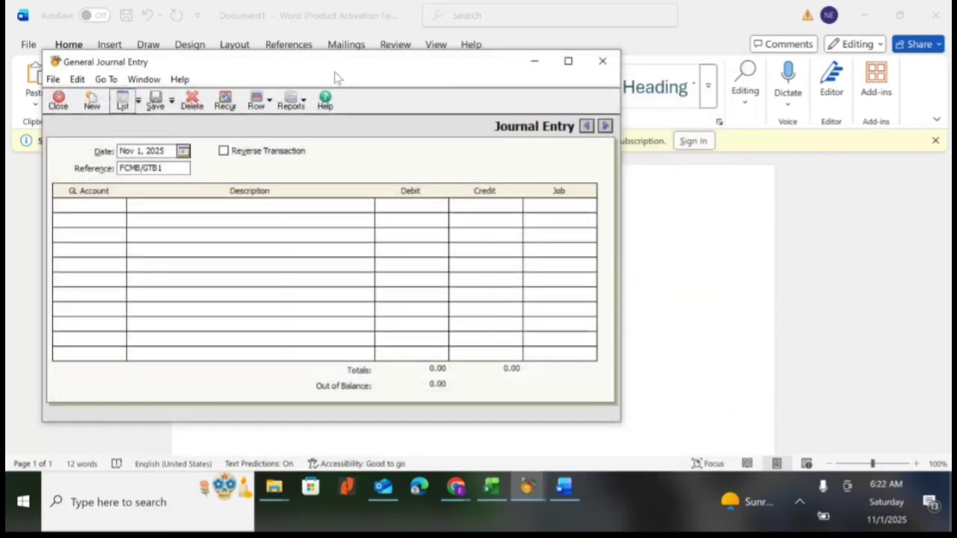
pyautogui.click(603, 64)
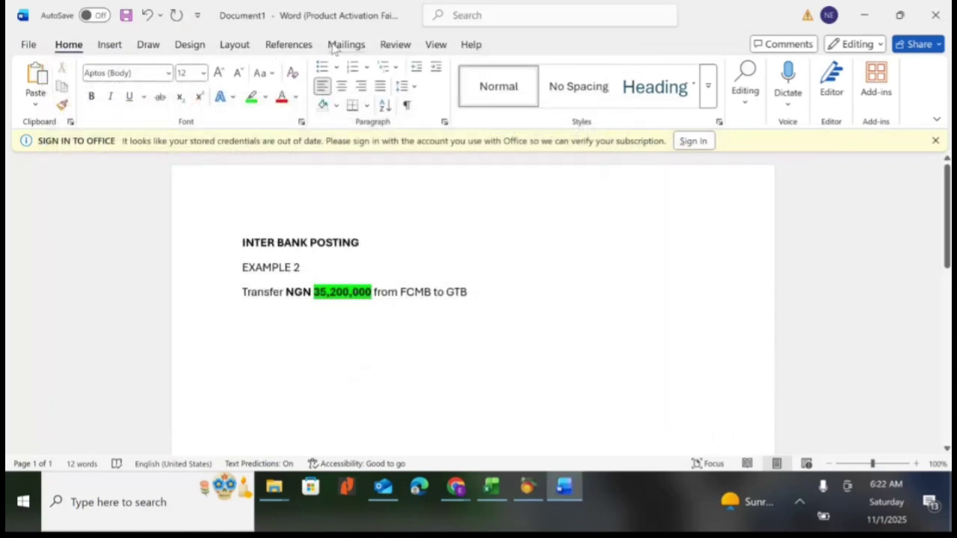
# Return to Peachtree Accounting and display the General Ledger Trial Balance report
pyautogui.moveTo(516, 492)
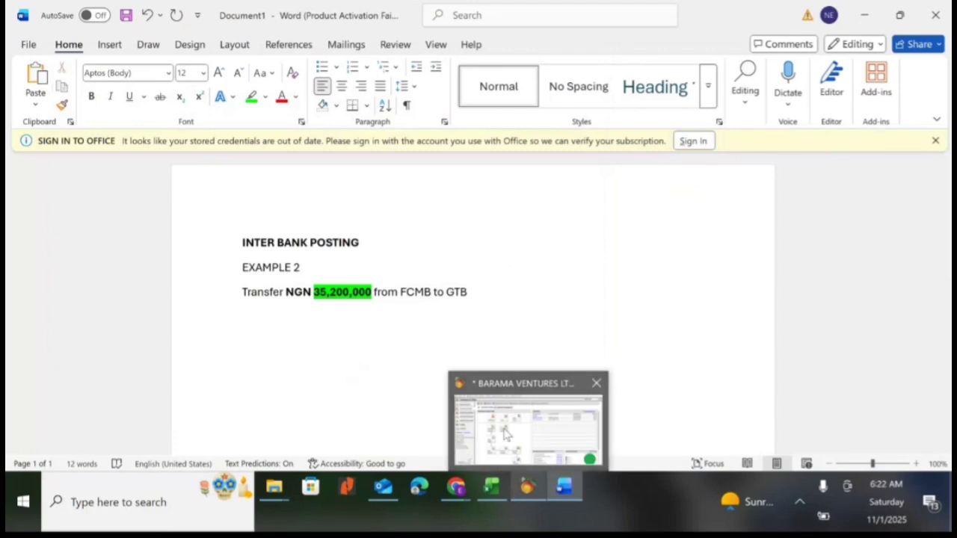
pyautogui.click(505, 434)
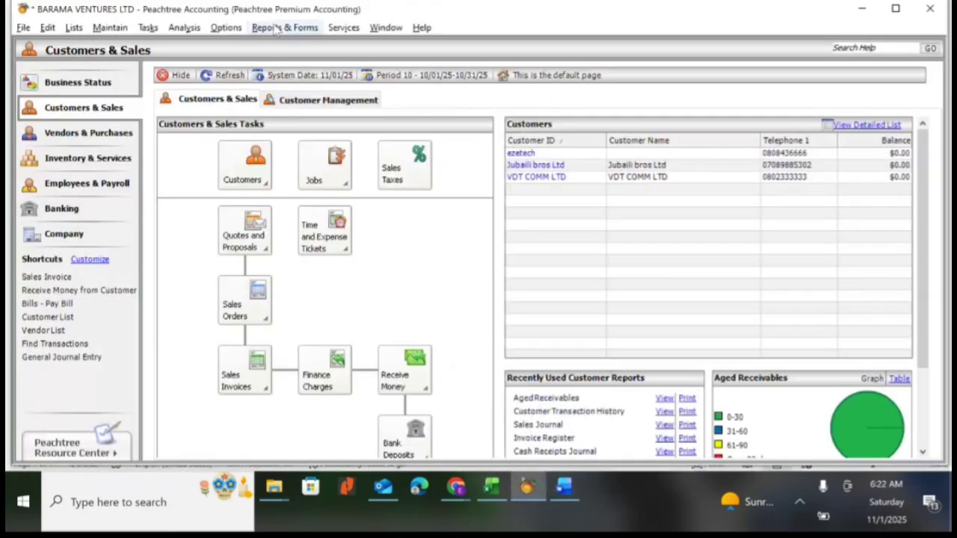
pyautogui.click(284, 28)
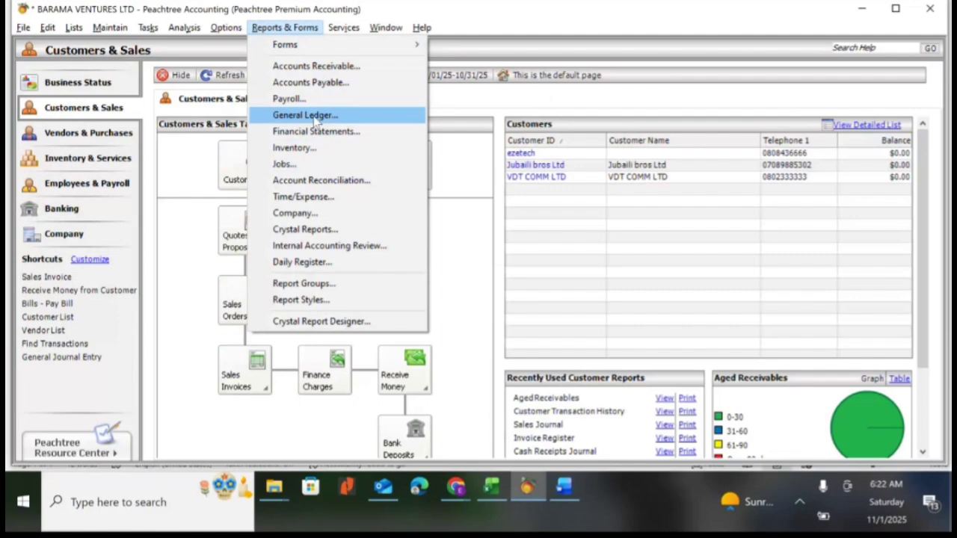
pyautogui.click(315, 119)
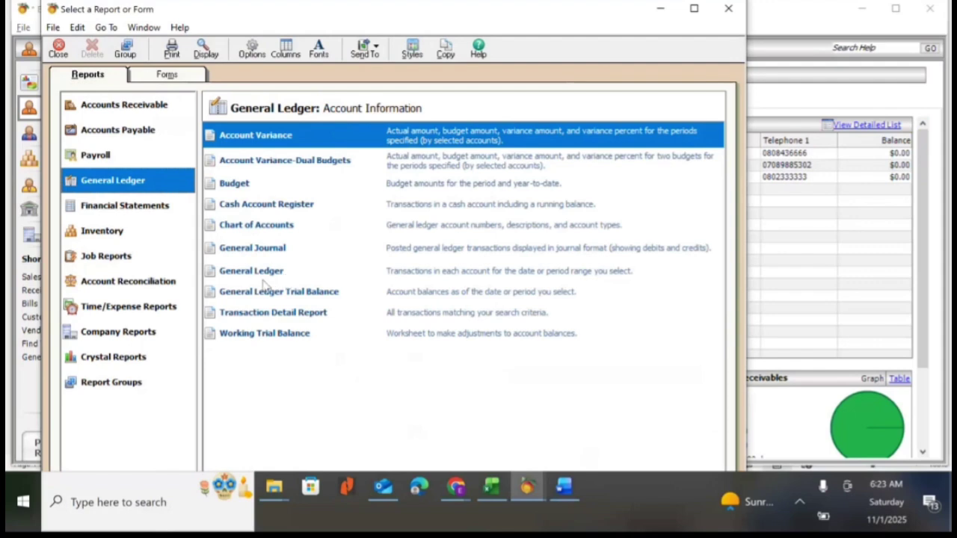
pyautogui.click(264, 292)
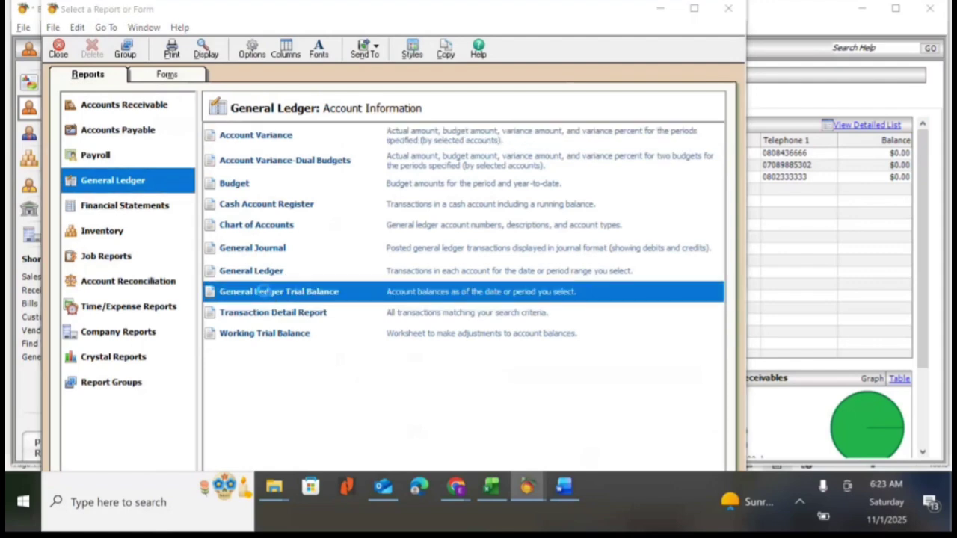
pyautogui.doubleClick(264, 292)
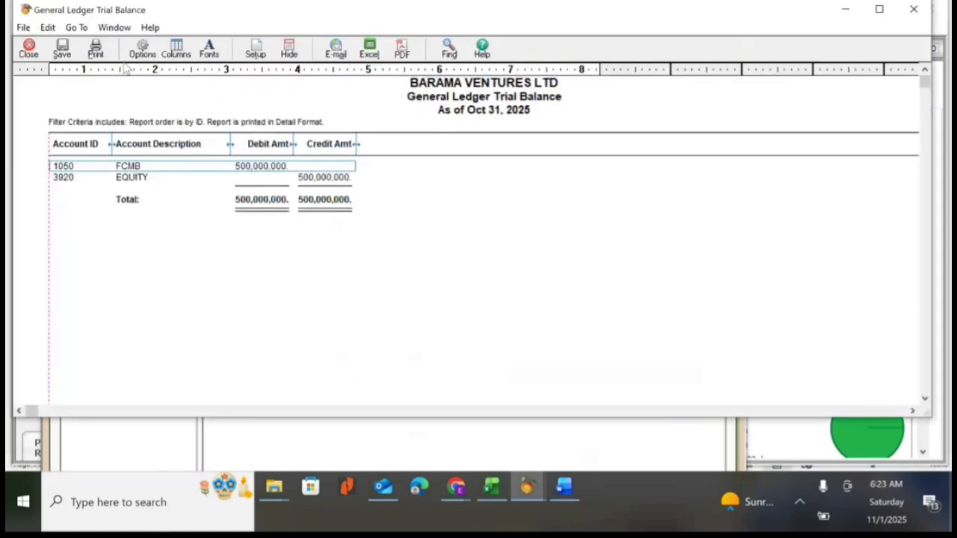
# Set the trial balance's as-of date to Period 11 (11/30/25) and redisplay the report
pyautogui.click(145, 50)
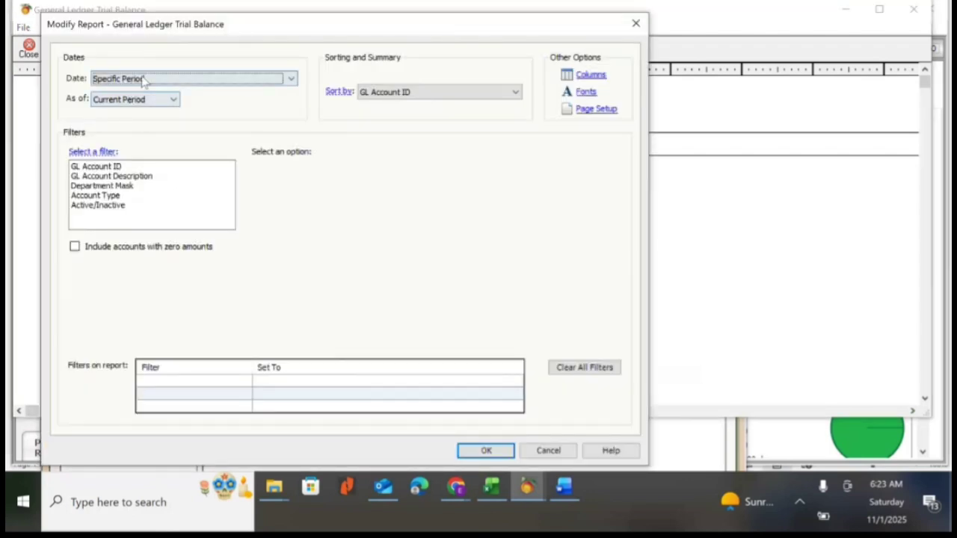
pyautogui.click(147, 97)
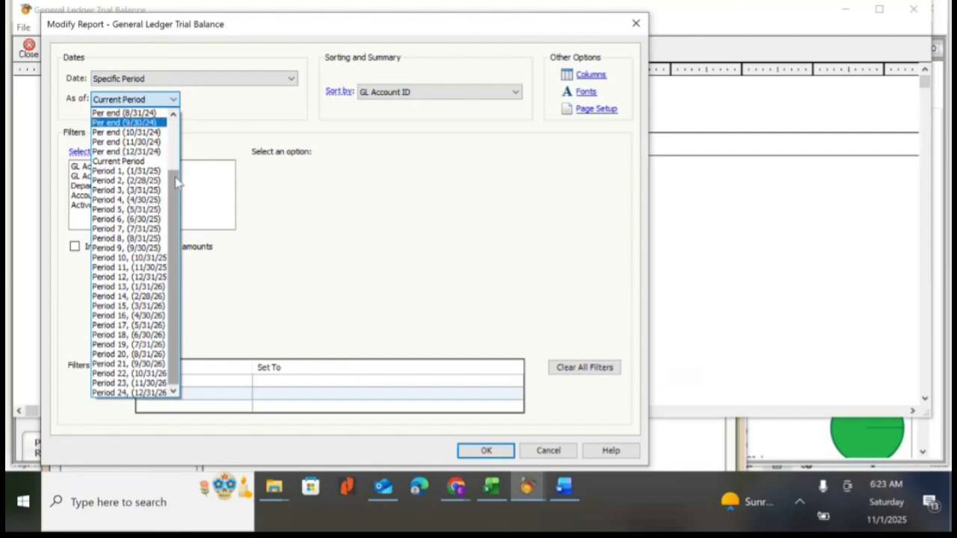
pyautogui.moveTo(175, 182); pyautogui.dragTo(167, 113)
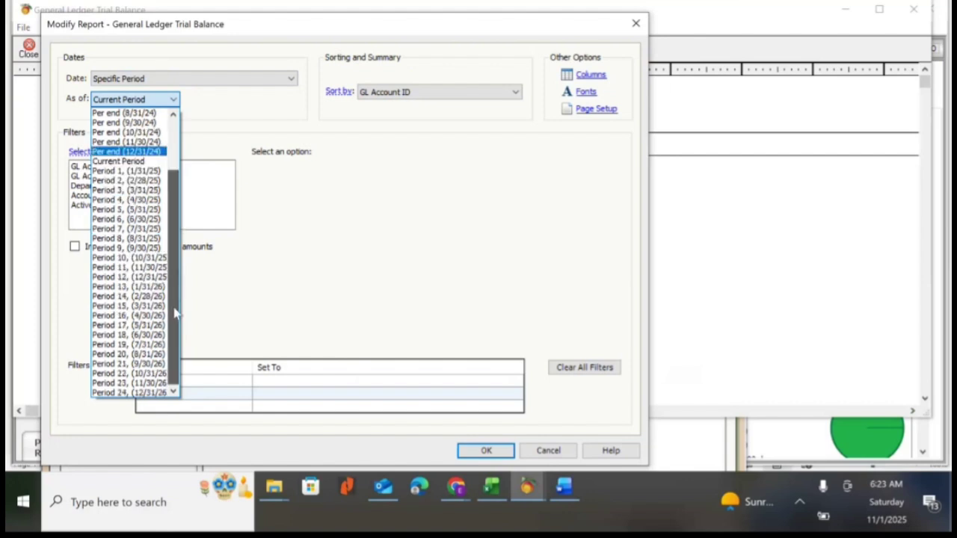
pyautogui.moveTo(178, 223); pyautogui.dragTo(177, 245)
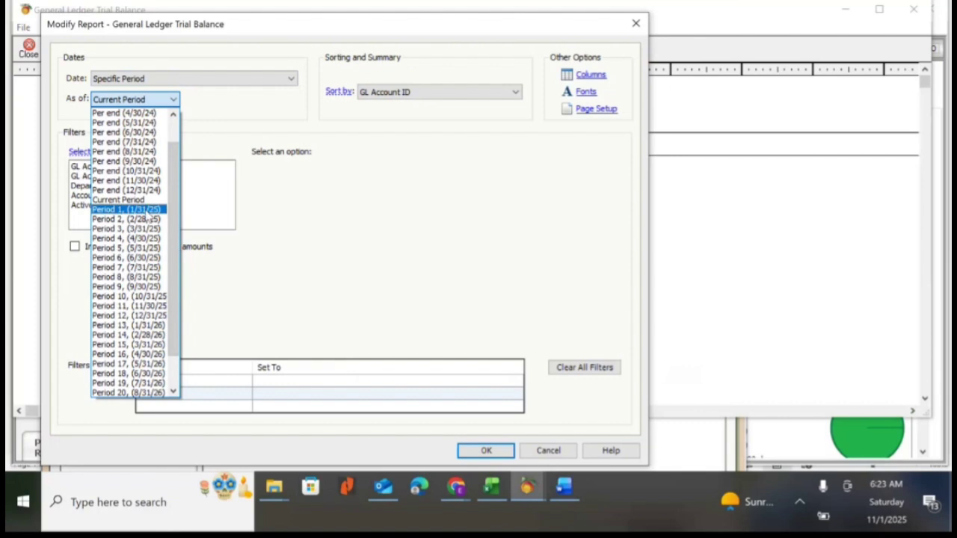
pyautogui.click(128, 306)
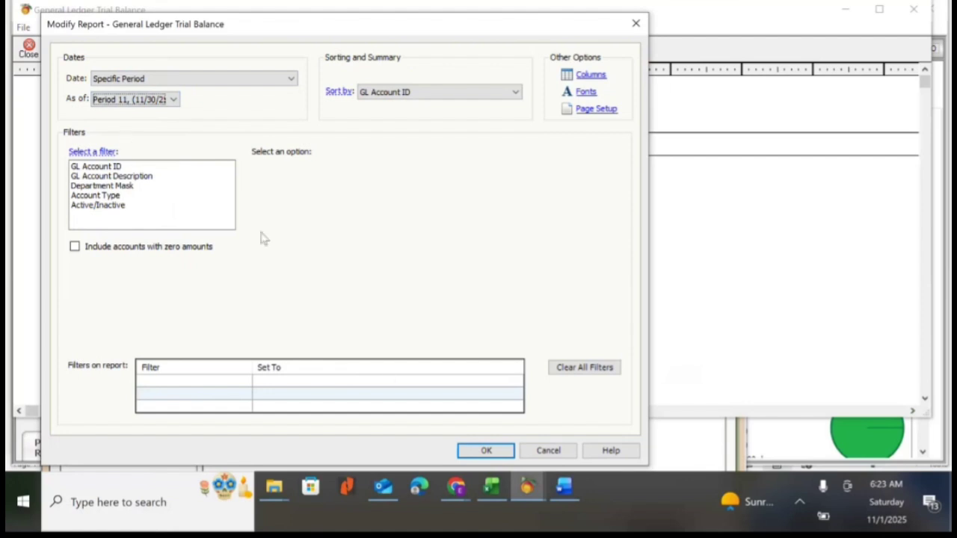
pyautogui.click(494, 451)
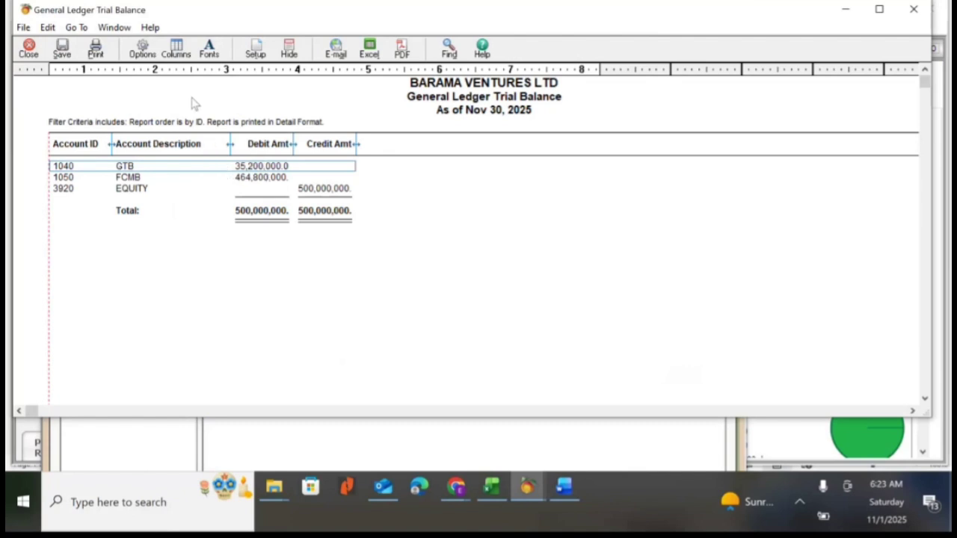
# Recheck the report's date options with Period 11 (11/30/25) selected, and review the GTB and FCMB balances in the refreshed trial balance
pyautogui.click(141, 51)
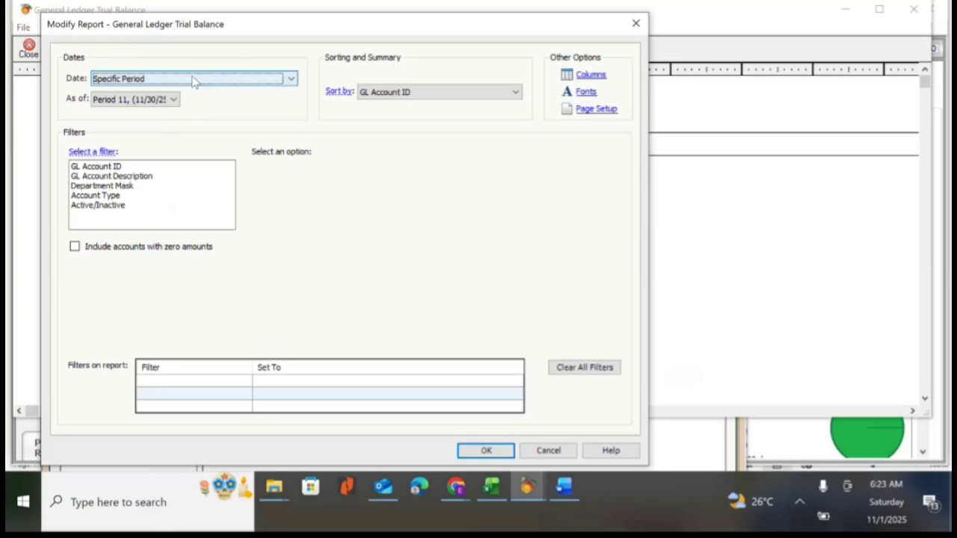
pyautogui.click(174, 101)
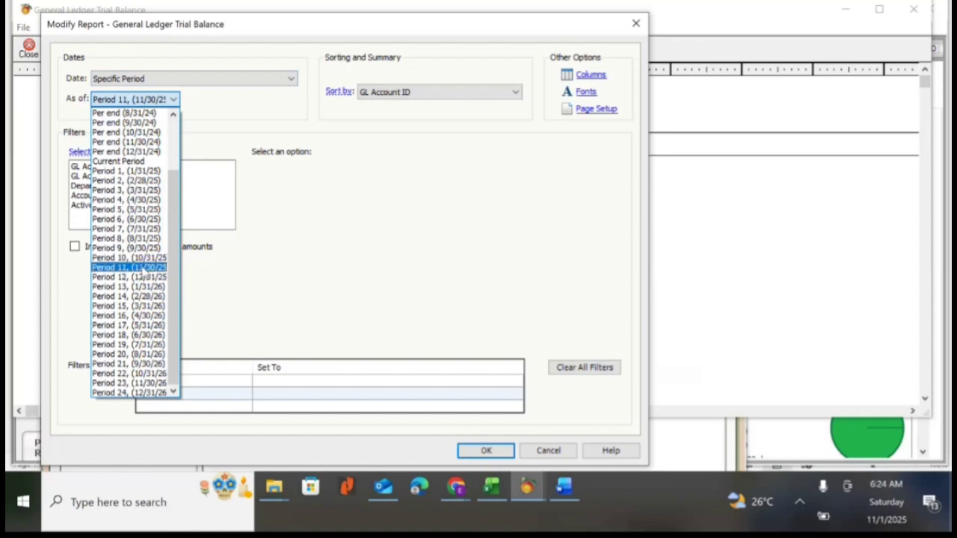
pyautogui.click(141, 268)
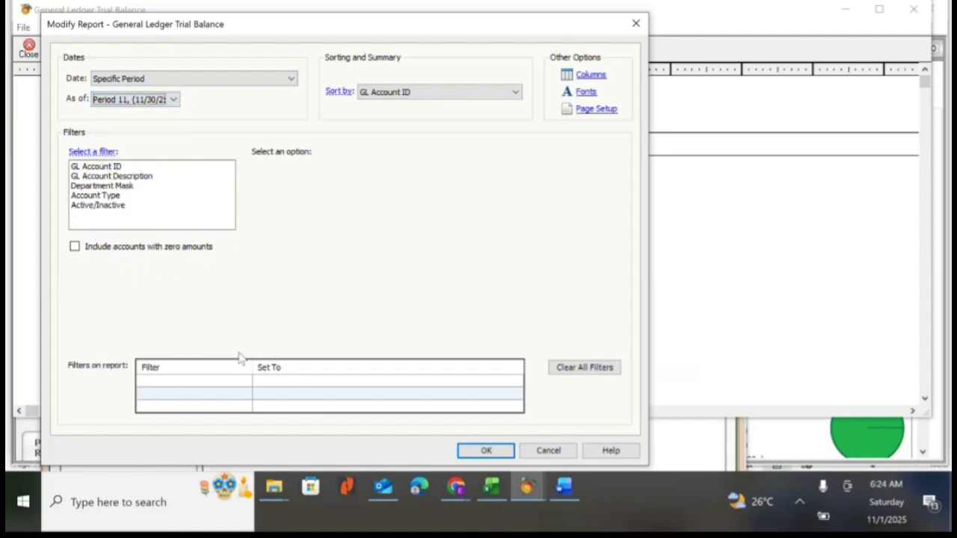
pyautogui.click(487, 451)
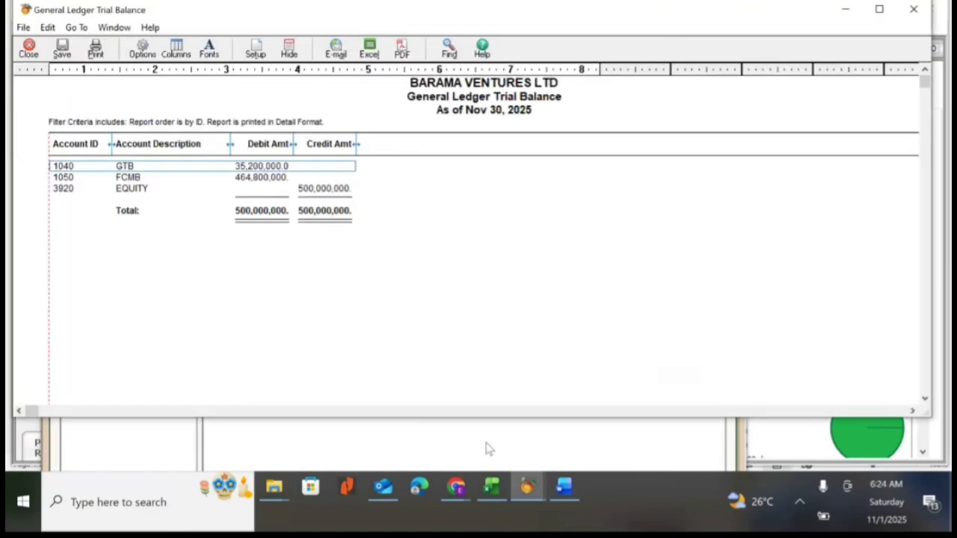
pyautogui.click(264, 192)
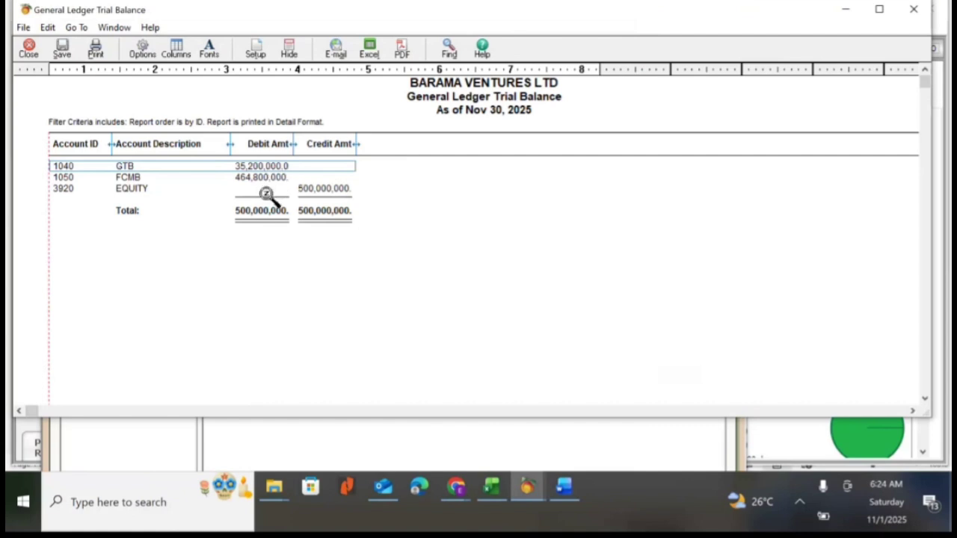